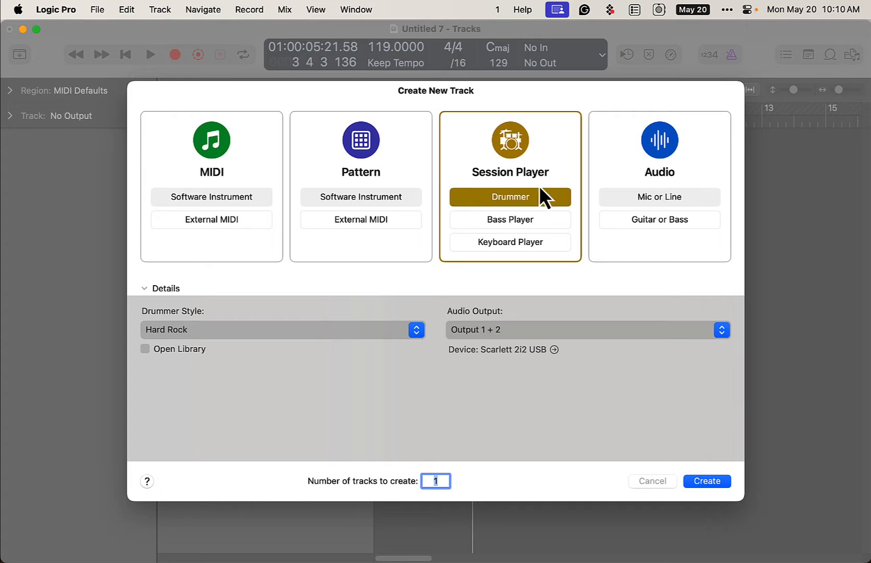
Create one Session Player drummer track with the Hard Rock style
click(296, 335)
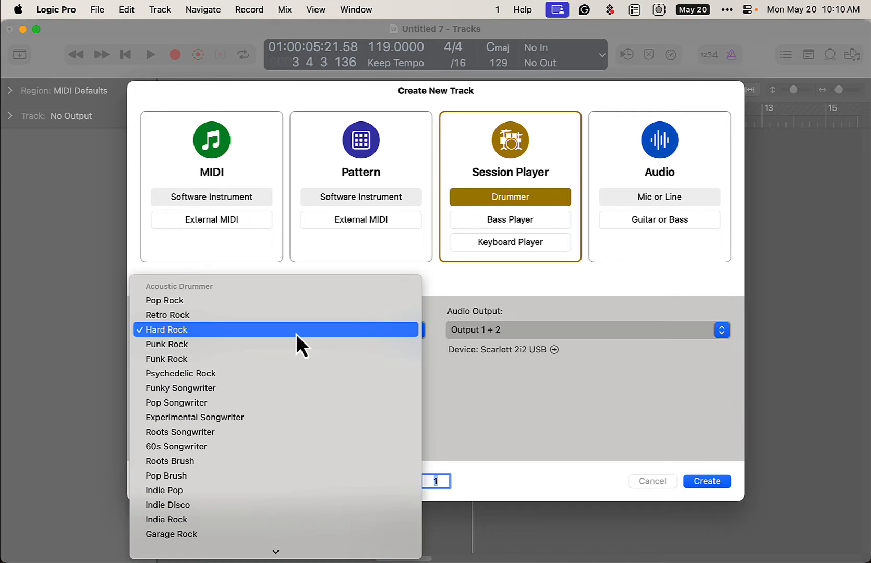
click(296, 334)
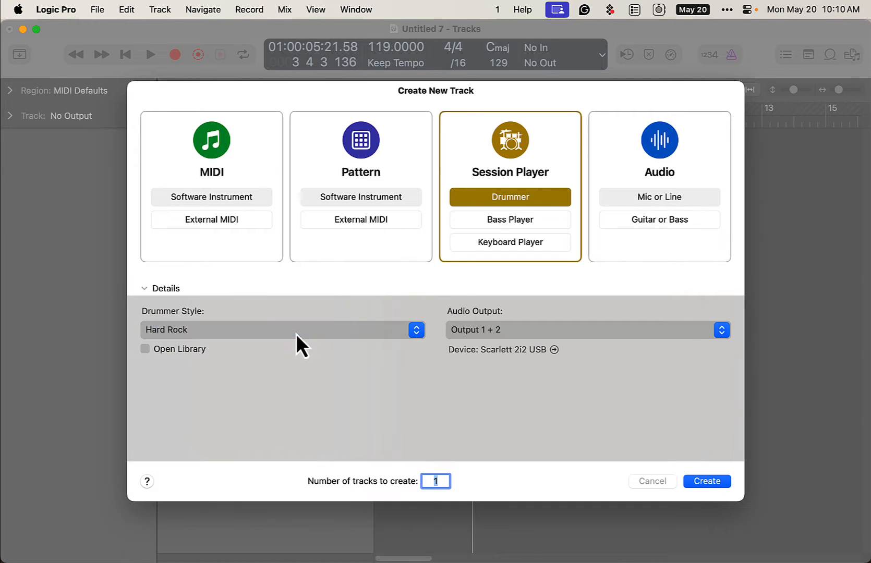
click(715, 486)
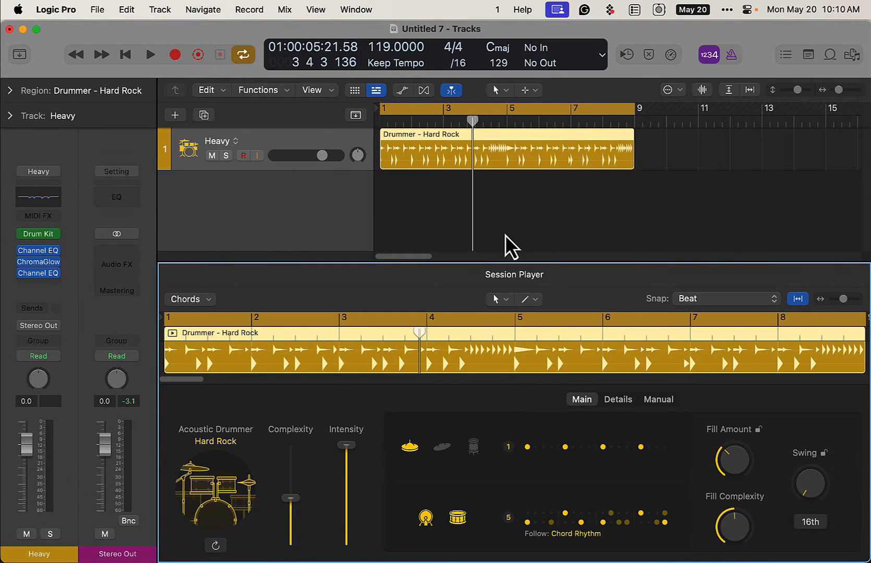
Program a one-bar manual pattern with kick on all 16 steps and snare on steps 5 and 13, and play it back
click(656, 400)
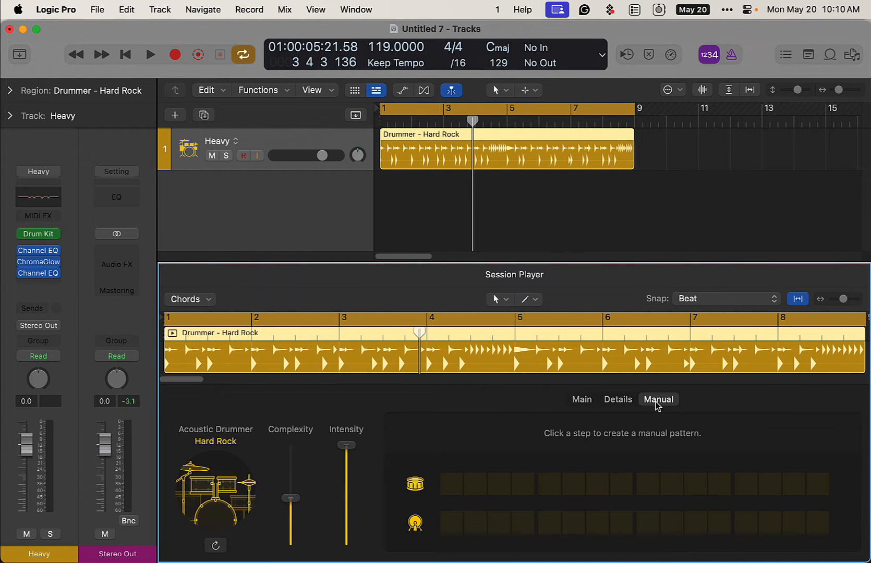
mouse_move(447, 531)
mouse_down()
mouse_move(765, 527)
mouse_move(818, 538)
mouse_up()
click(748, 487)
click(549, 487)
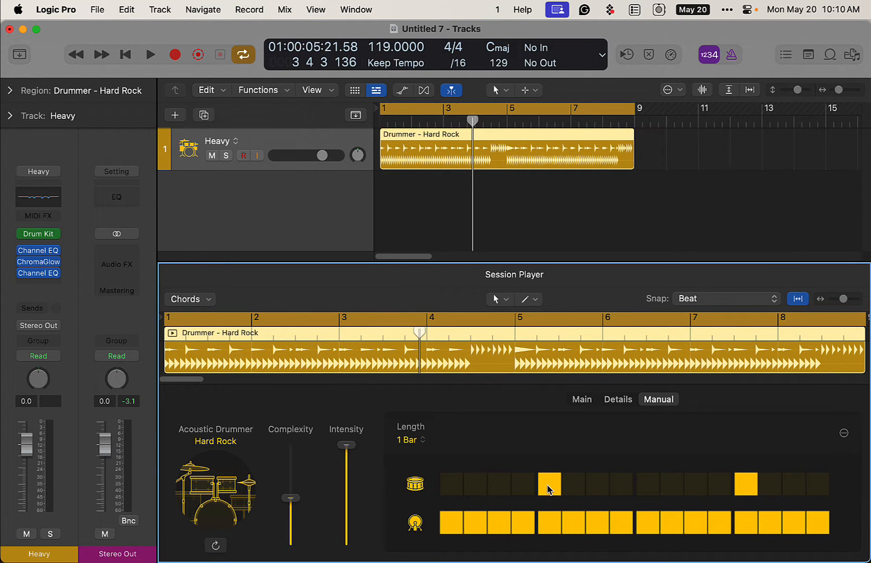
key(space)
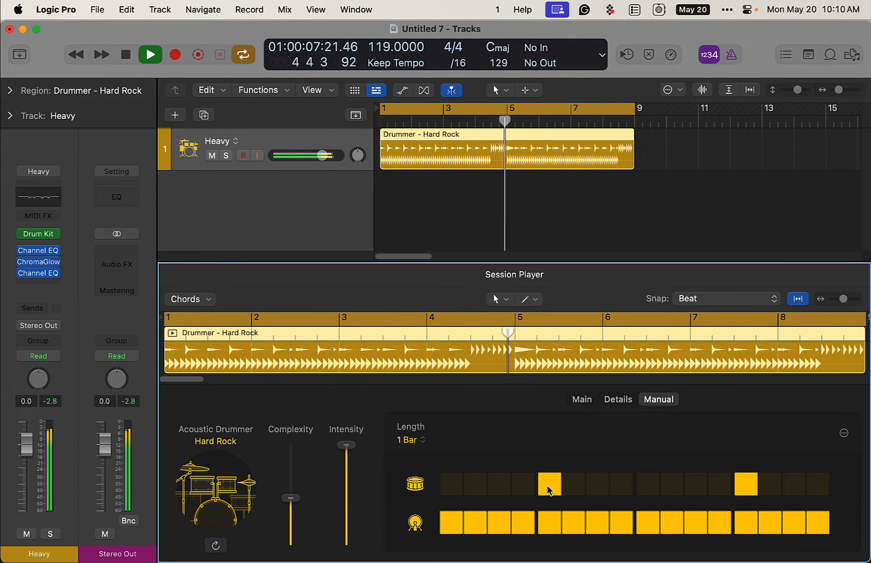
key(space)
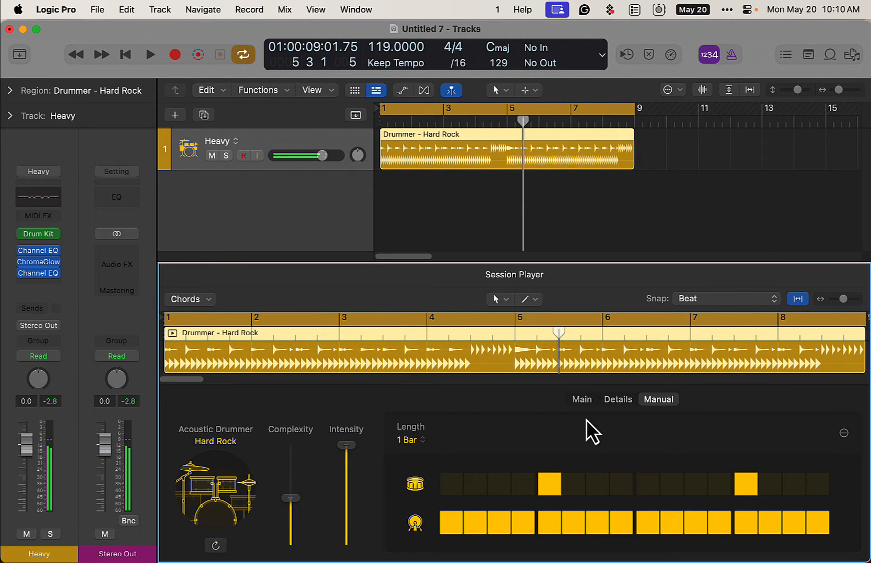
Choose variation 2 for the cymbal pattern and set the hi-hat to Closed
click(580, 400)
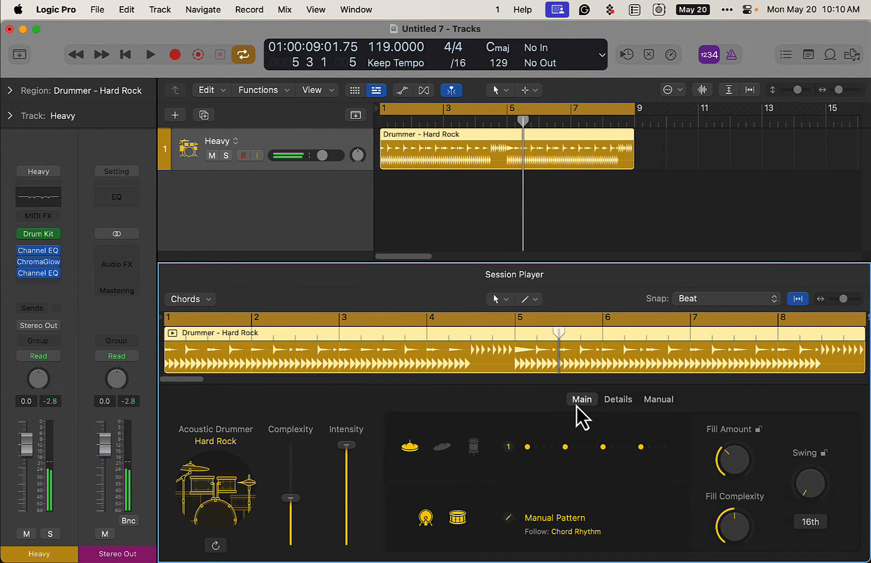
click(569, 449)
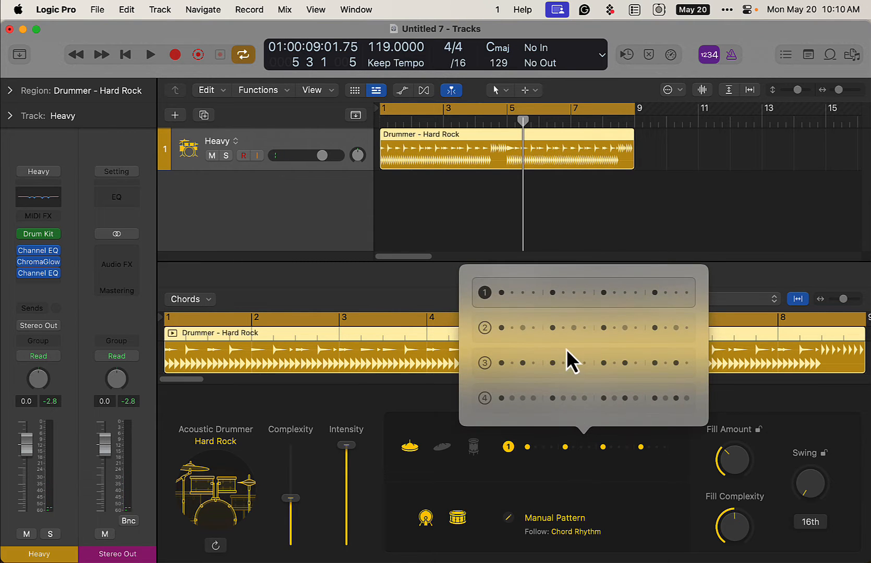
click(566, 334)
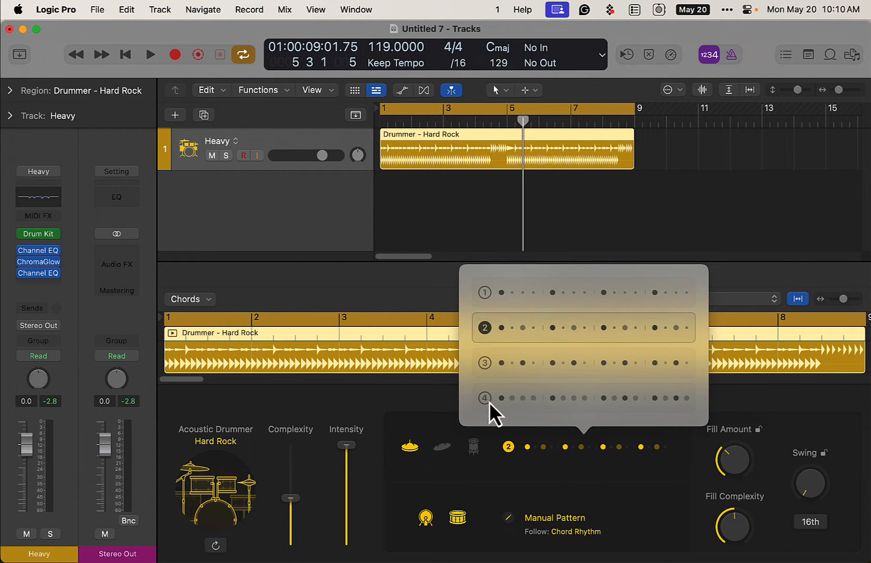
click(617, 400)
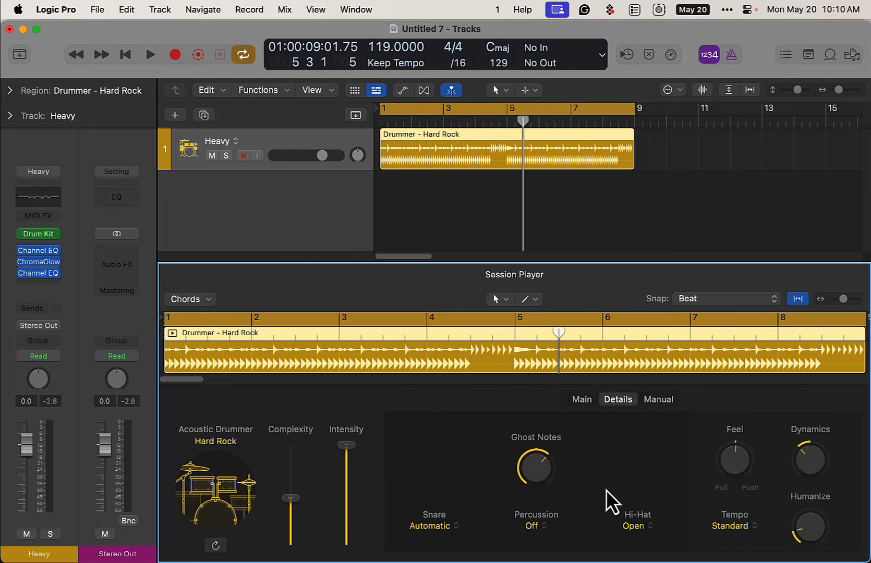
click(641, 537)
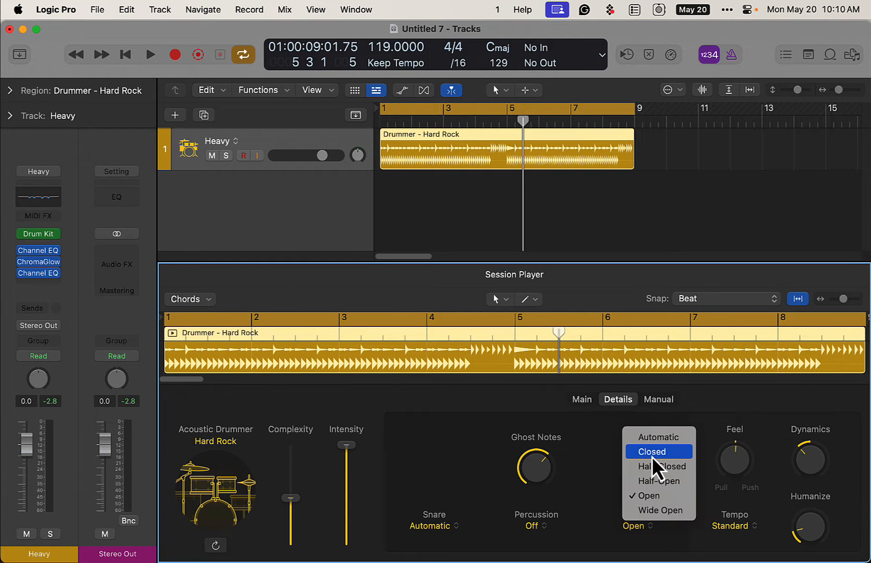
key(Escape)
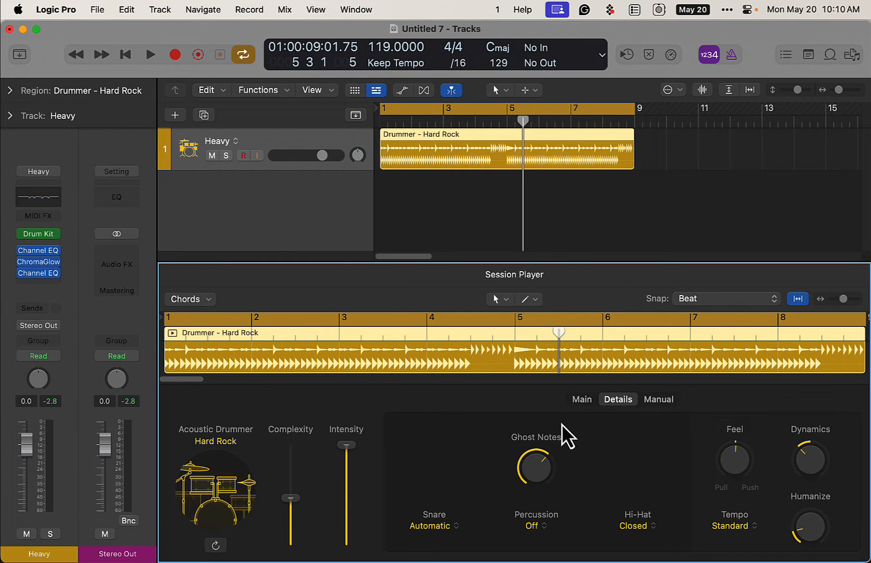
Set Fill Amount to 75 % and raise Fill Complexity during playback, and increase the drummer's overall Complexity
key(space)
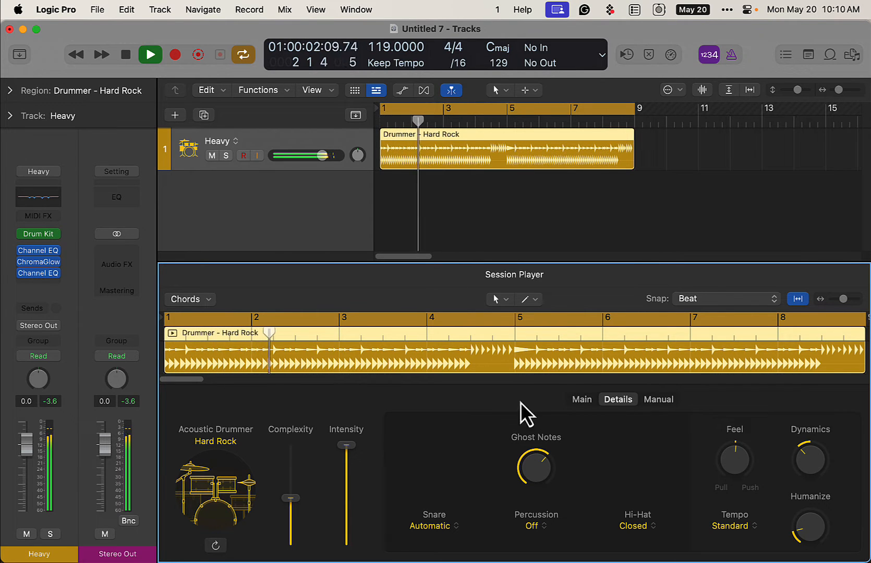
click(584, 401)
drag(723, 468, 727, 386)
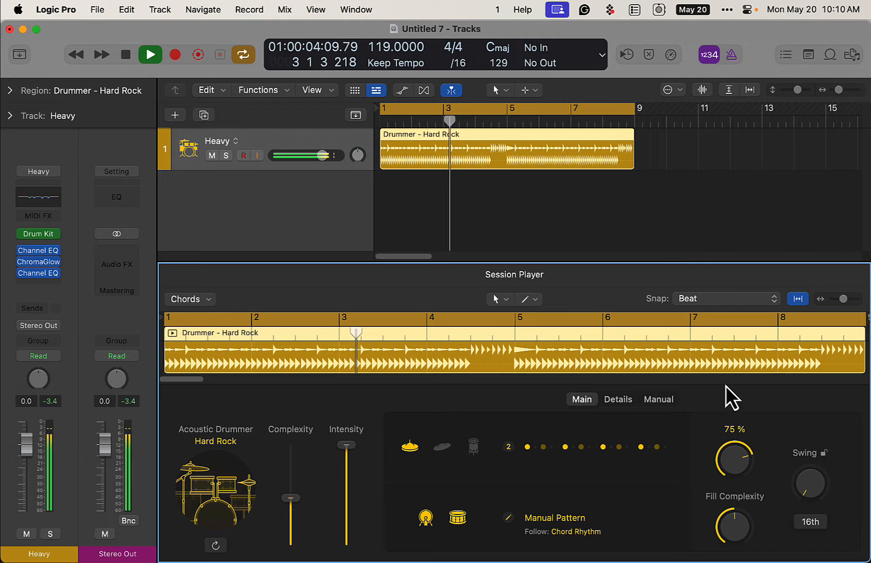
drag(734, 521, 723, 455)
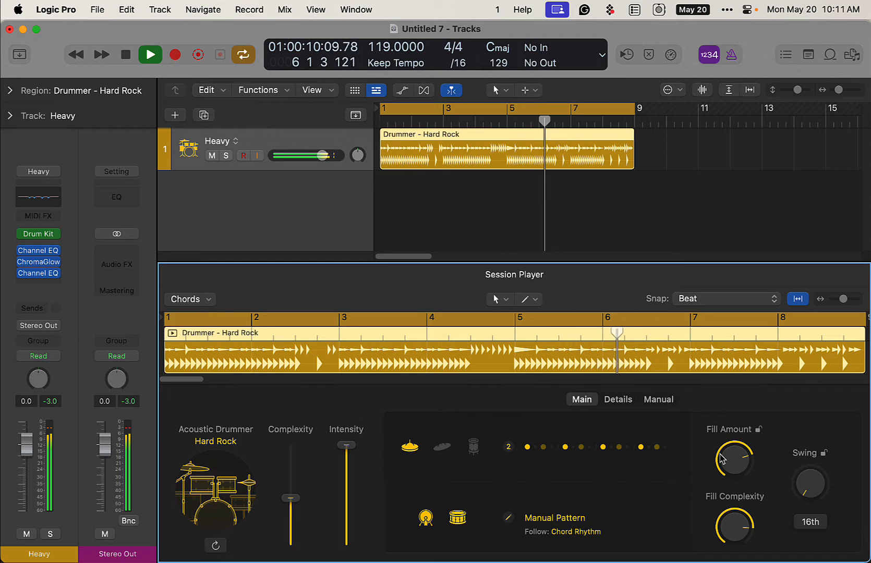
key(space)
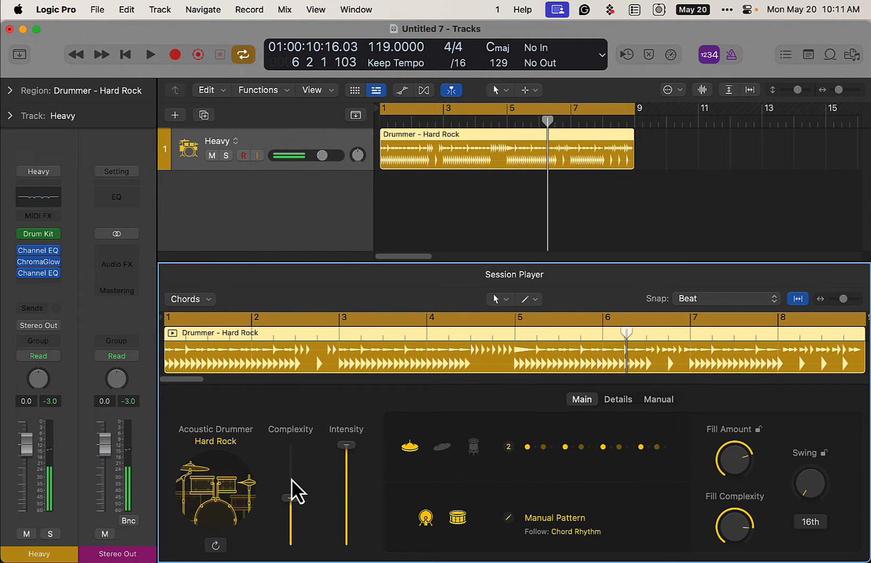
drag(300, 485, 324, 473)
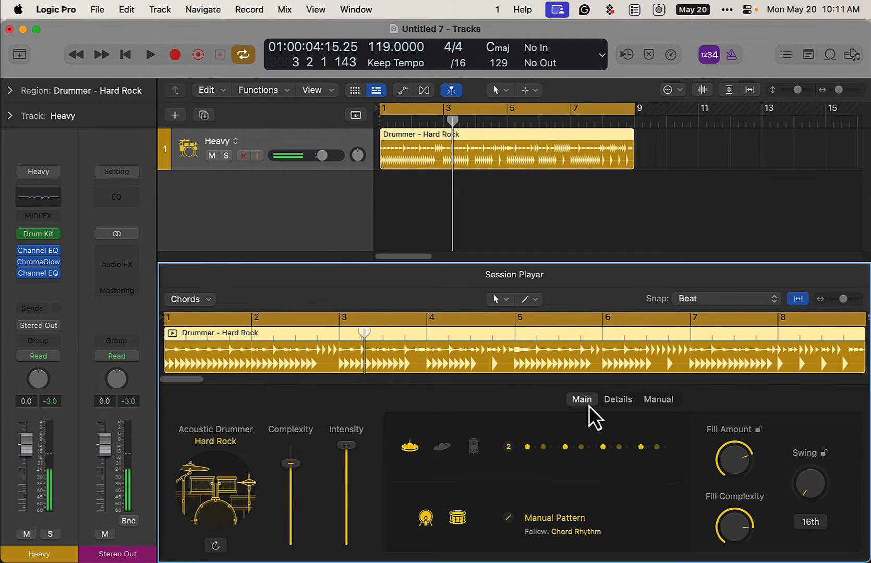
Extend the manual pattern's length to 2 bars
click(659, 400)
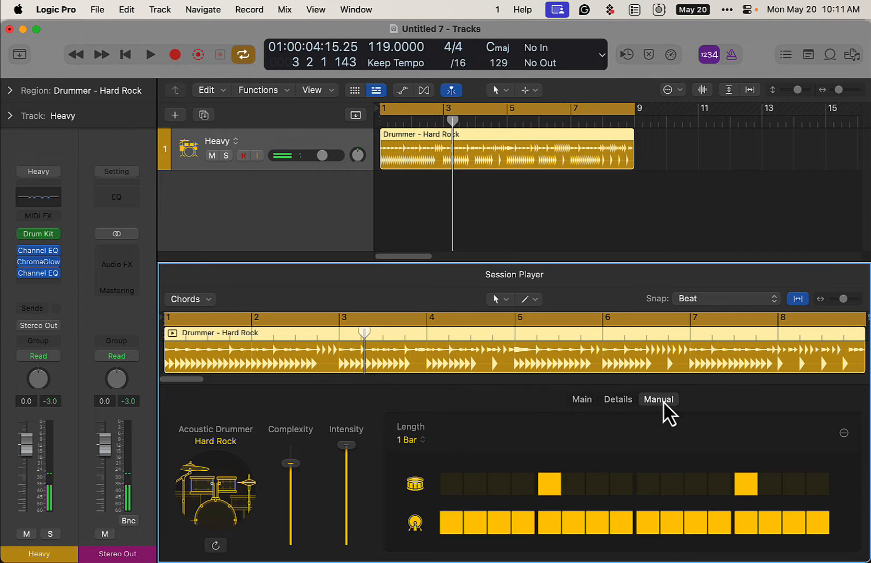
click(415, 444)
click(421, 315)
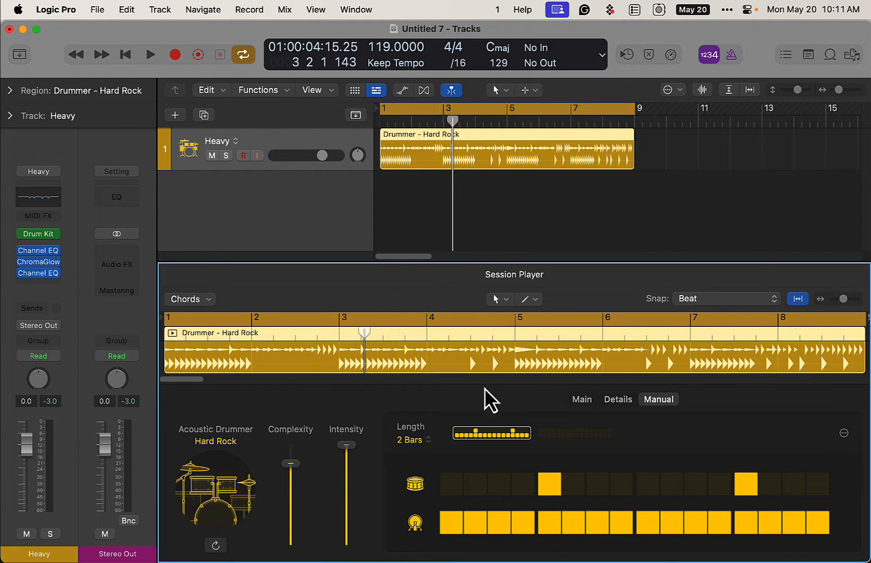
Program bar two with snare on steps 3 and 13 and kick on 1, 2, 4–7, 9, 11, 12, 15 and 16, and play it
click(563, 436)
click(473, 526)
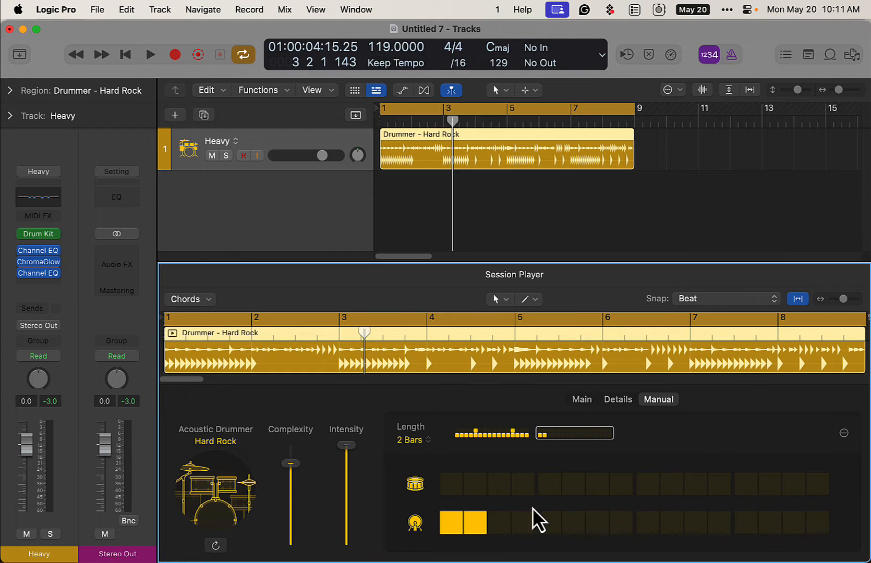
drag(523, 524, 603, 527)
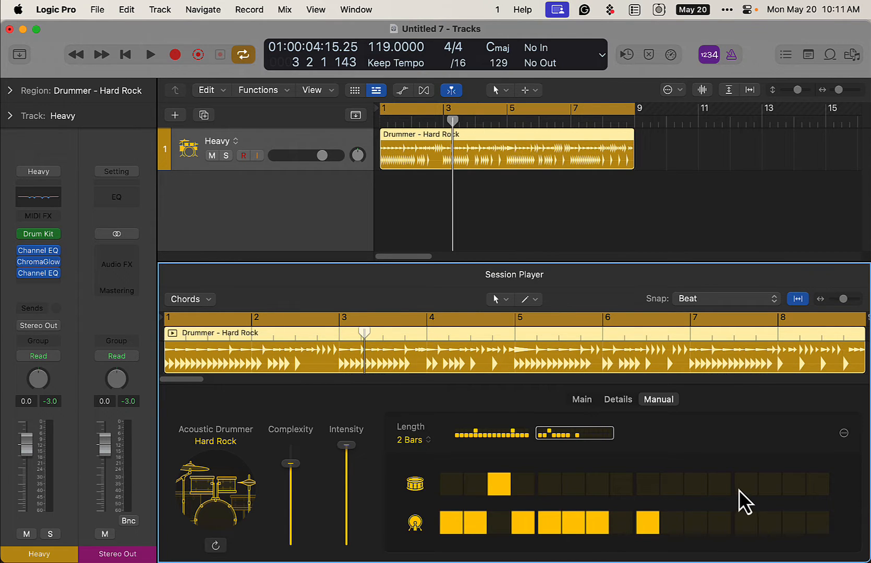
click(720, 524)
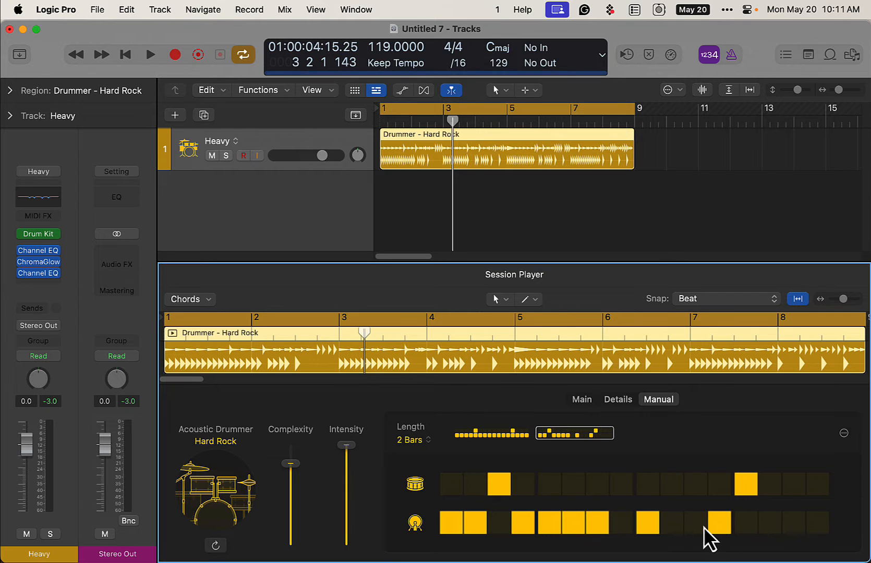
click(695, 524)
click(813, 524)
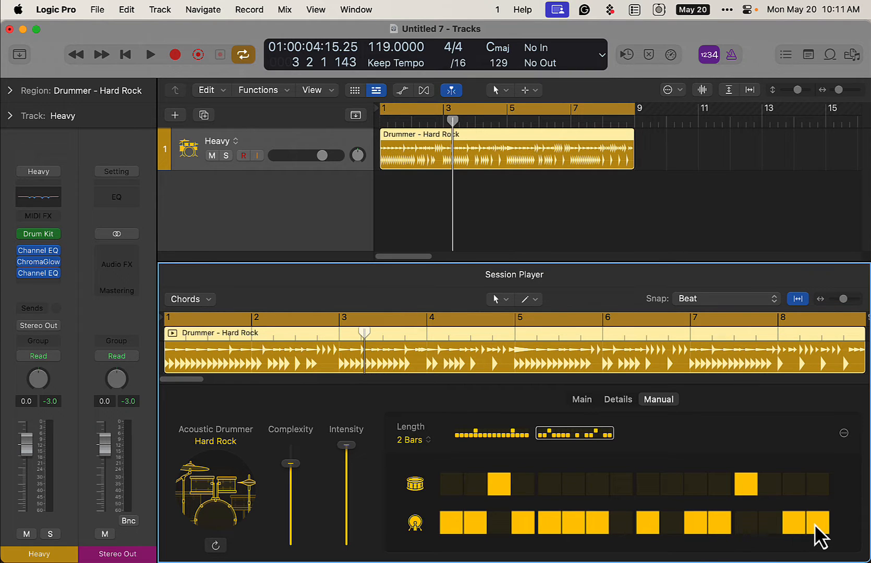
key(space)
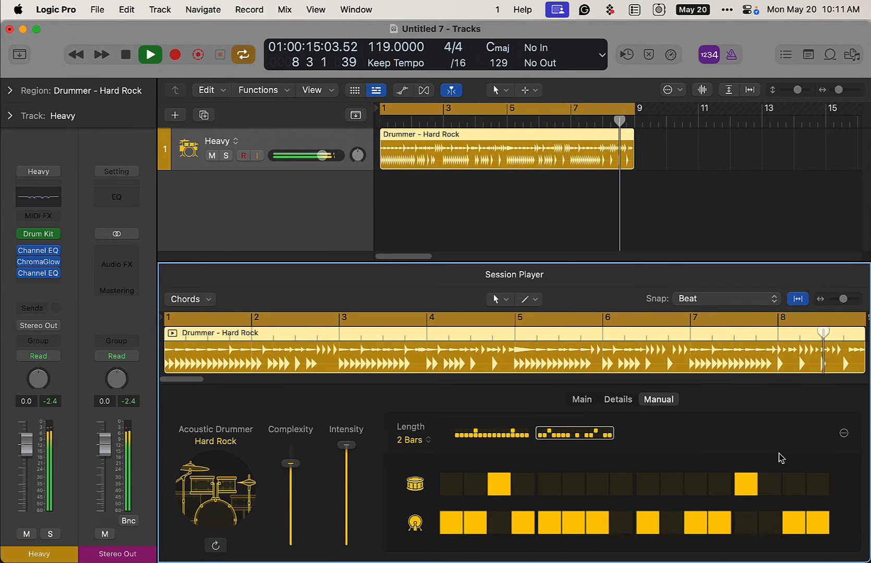
key(space)
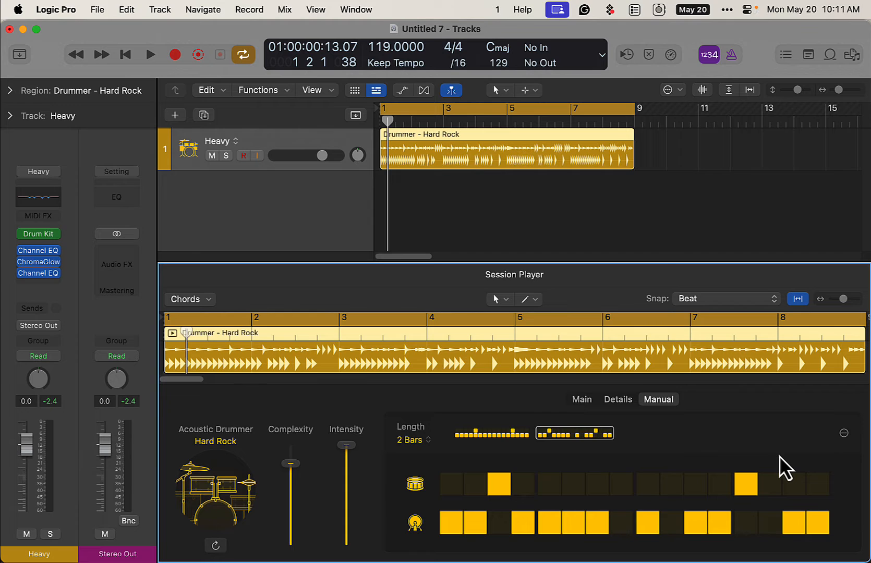
Change the acoustic drummer's style to Pop Rock, letting the patch change with it
click(209, 492)
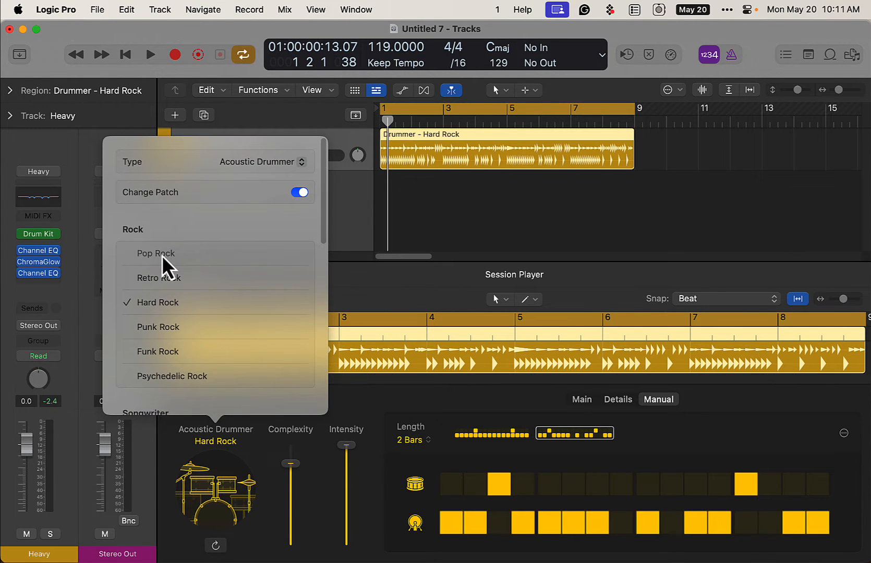
click(157, 253)
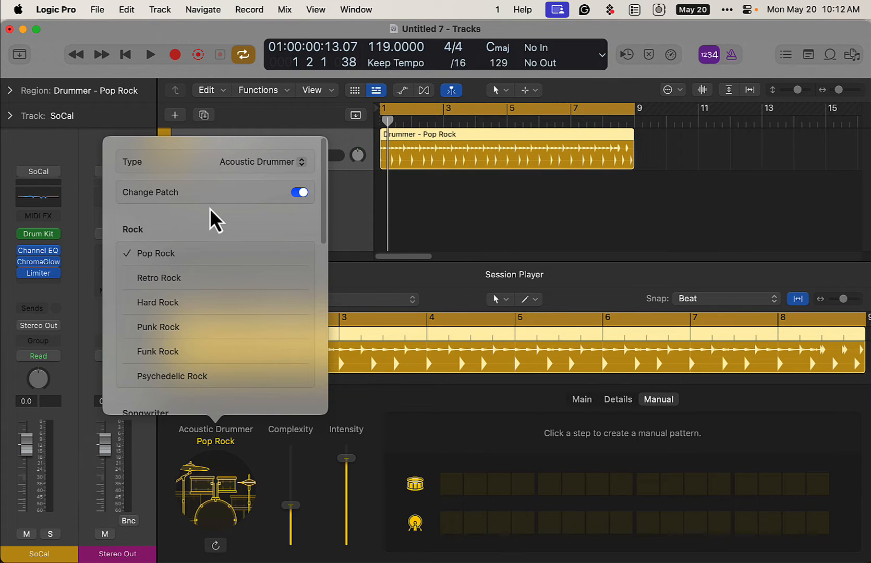
click(582, 407)
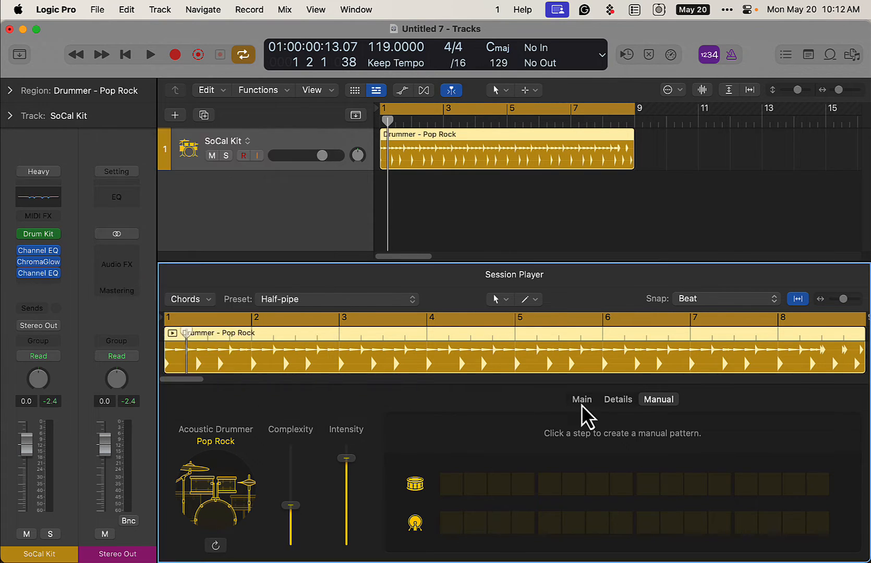
Start a manual pattern for the Pop Rock drummer with kick on steps 1 to 4 and snare on steps 5 and 13
click(582, 407)
click(658, 399)
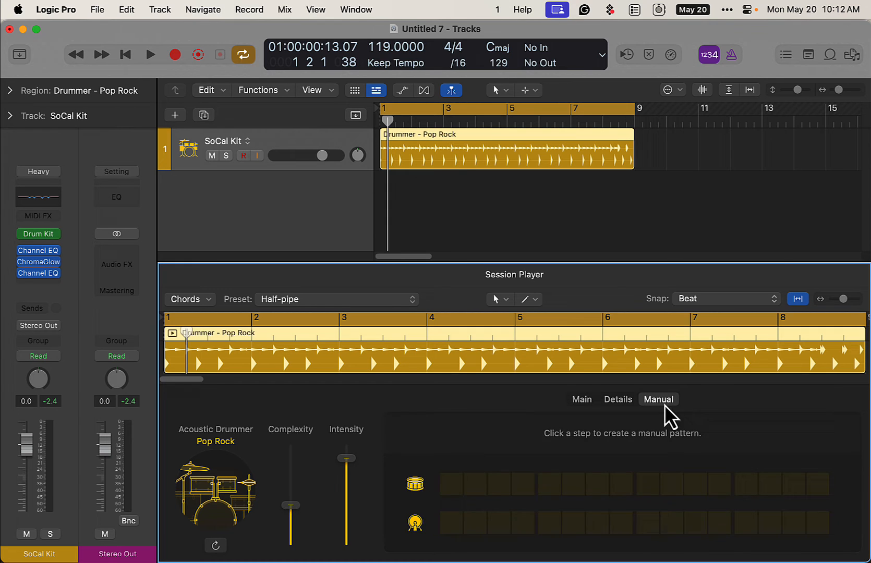
click(444, 524)
click(479, 530)
click(505, 532)
click(520, 532)
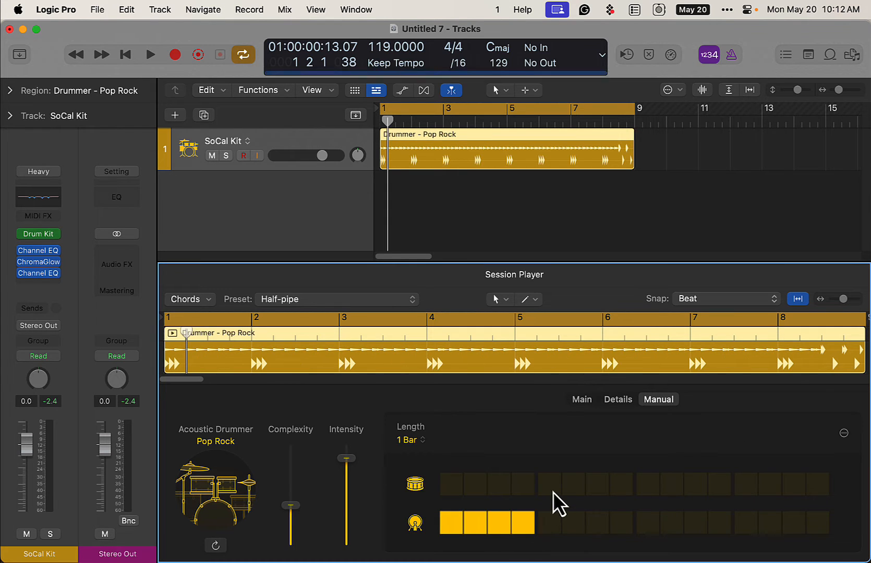
click(553, 491)
click(745, 483)
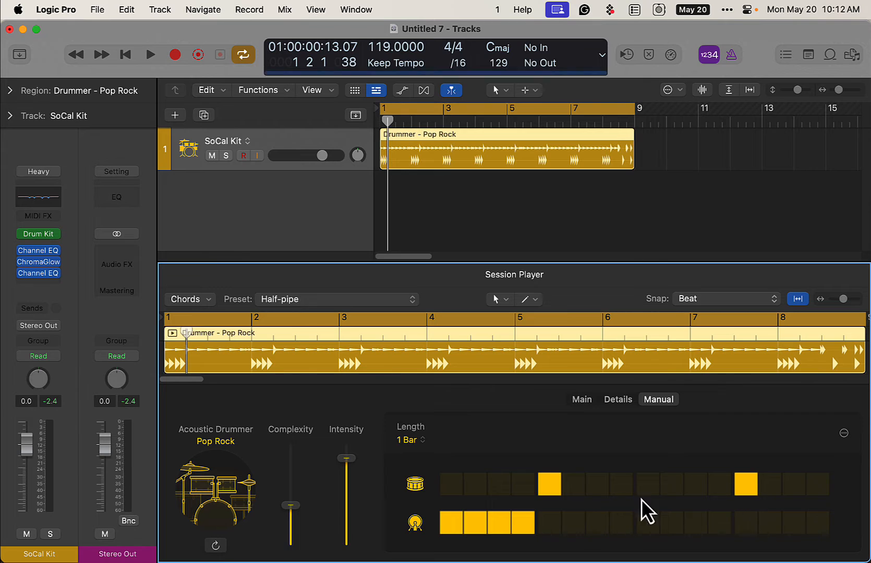
Rework the Pop Rock pattern to snare on steps 3 and 13 and kick on 1–3, 5, 7, 9, 10 and 14–16, and play it
click(499, 483)
click(524, 524)
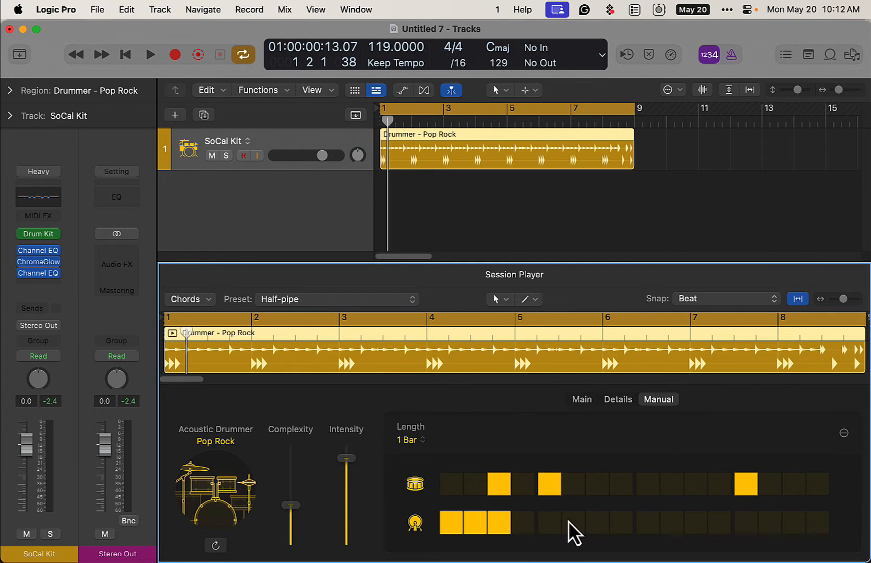
click(550, 485)
click(552, 524)
click(597, 524)
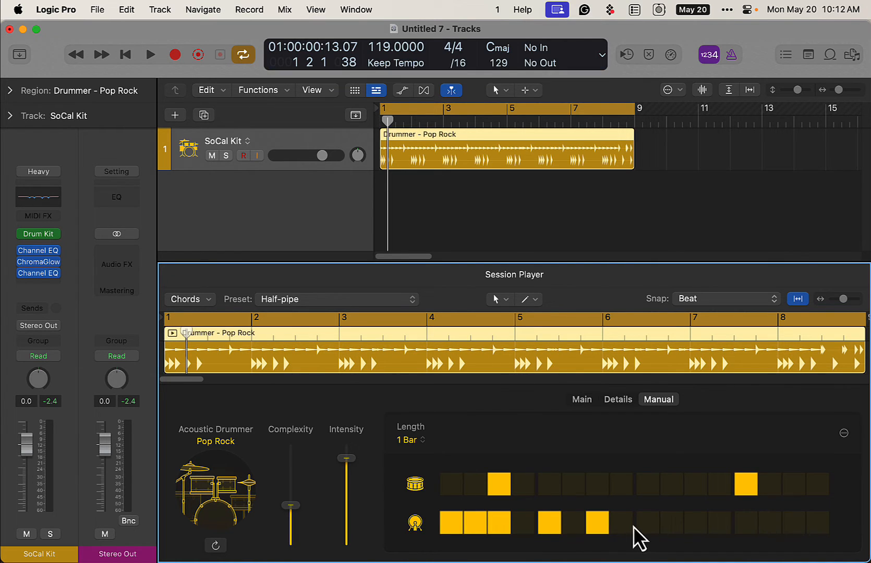
click(671, 523)
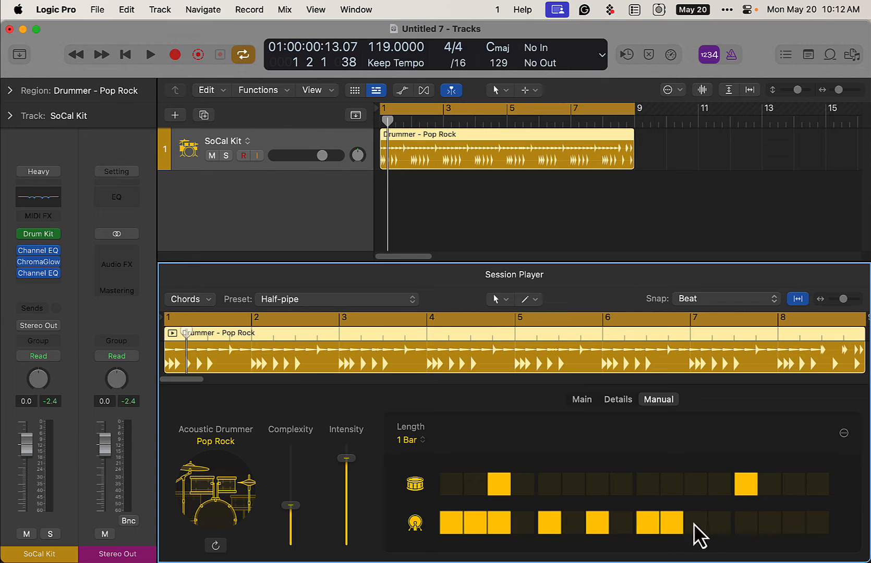
click(794, 523)
click(817, 523)
key(space)
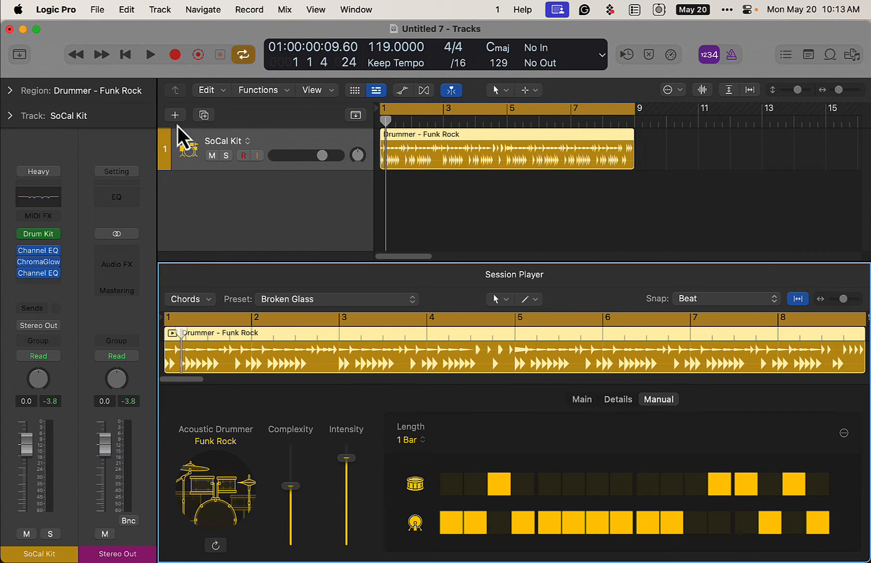
Add a Session Player bass track in the Retro Rock style, and hide the library and inspector
click(175, 117)
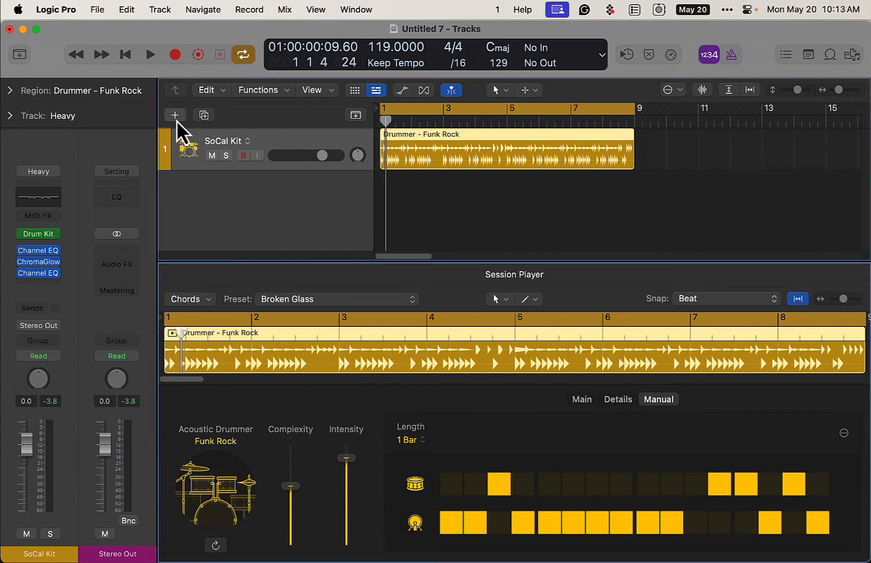
click(520, 223)
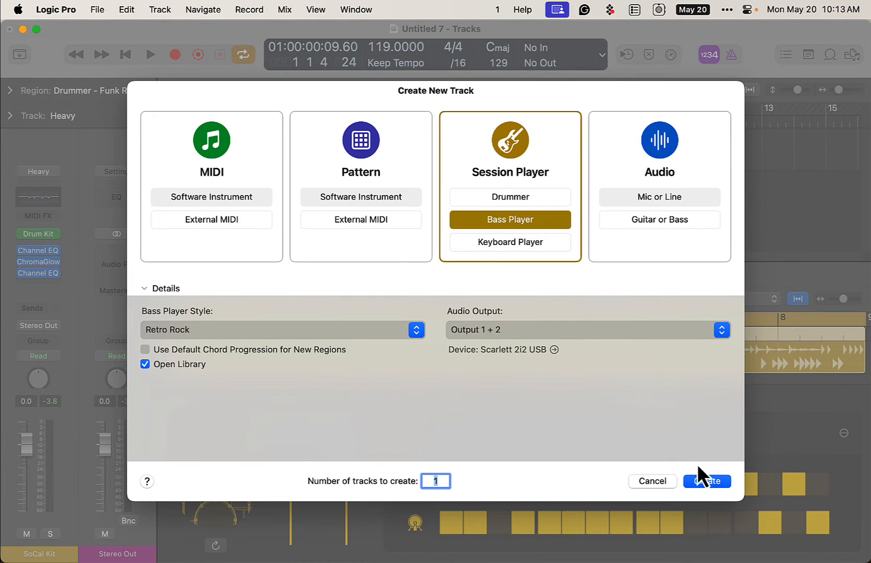
click(723, 481)
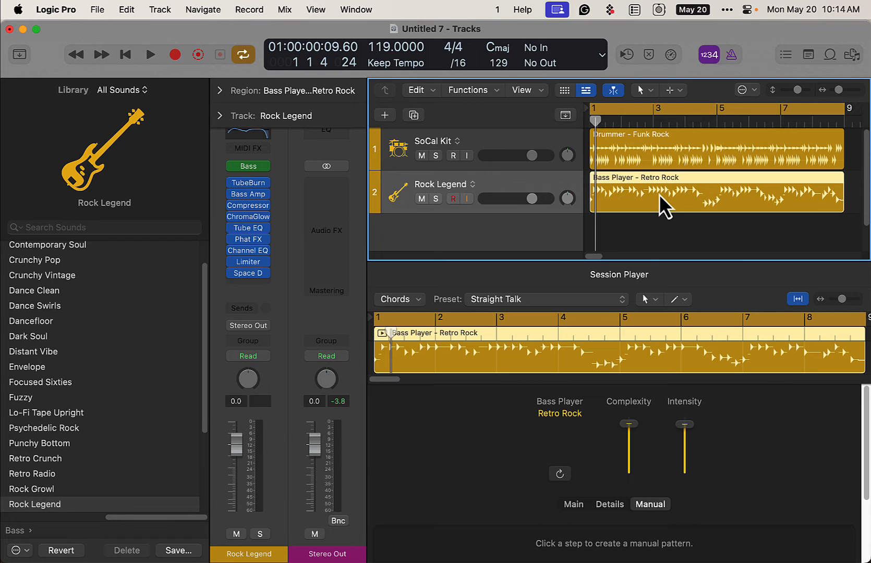
key(y)
key(i)
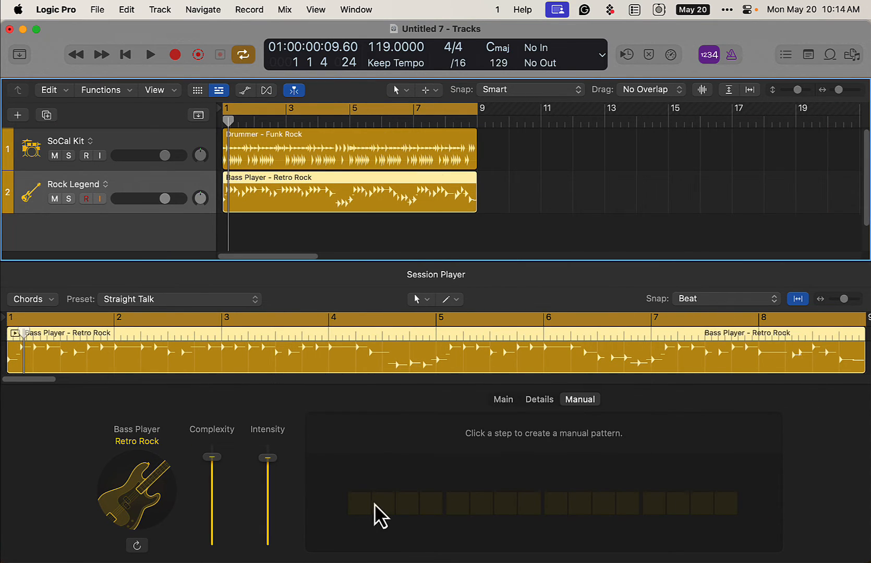
Program a 1-bar manual bass pattern on steps 1–5, 9, 11, 13 and 15, and add step 7 while playing it
drag(365, 504, 424, 506)
click(428, 506)
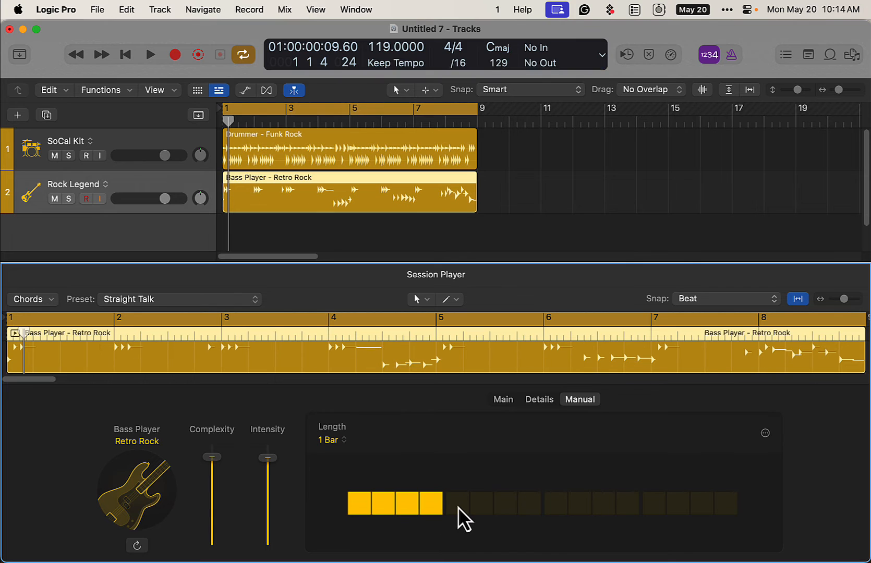
click(458, 507)
click(556, 509)
click(603, 505)
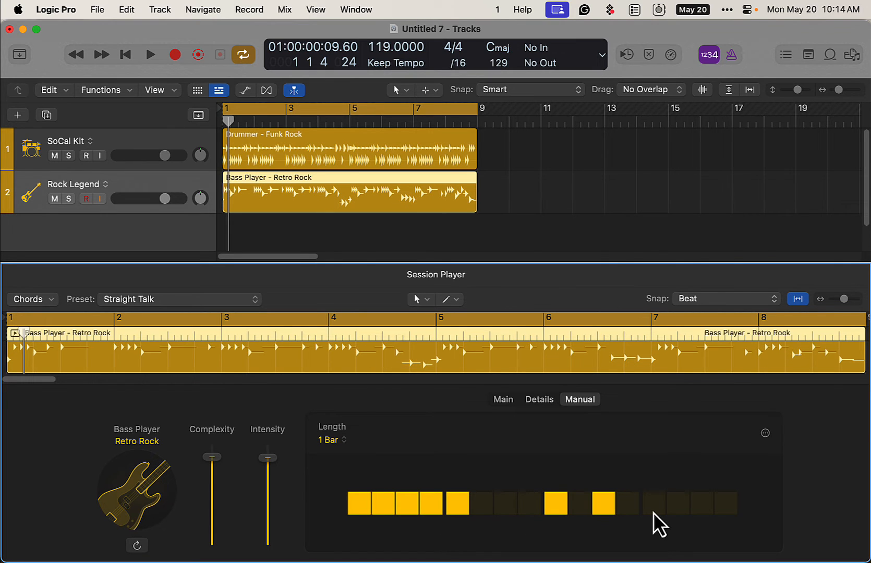
click(653, 505)
click(702, 506)
key(space)
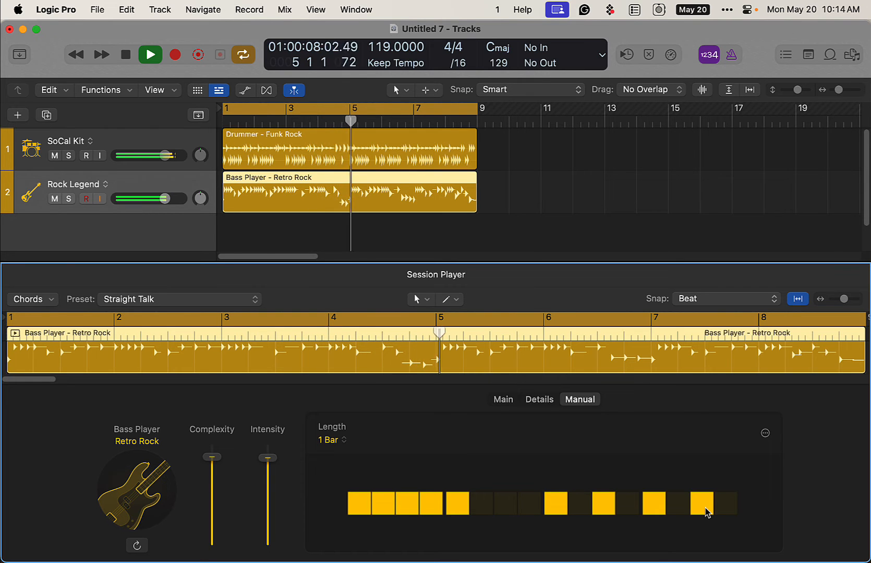
click(514, 504)
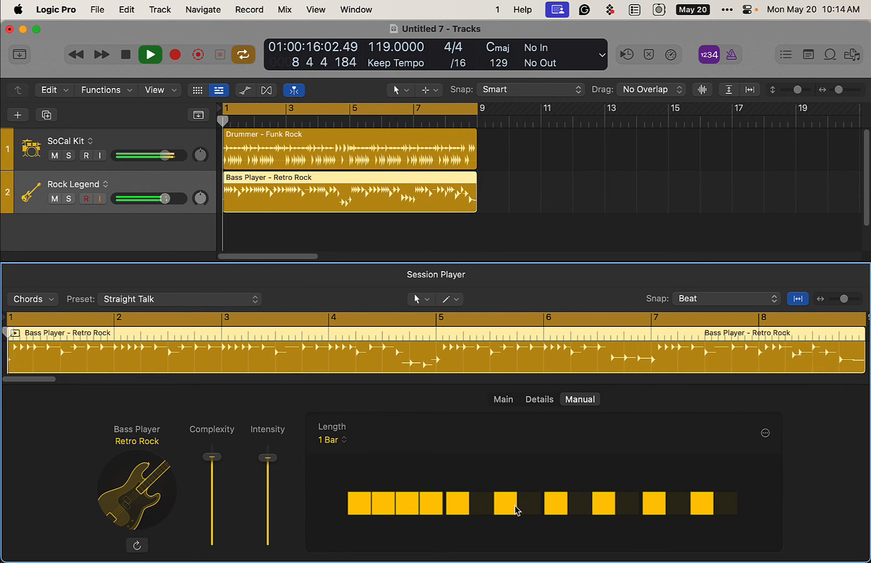
key(space)
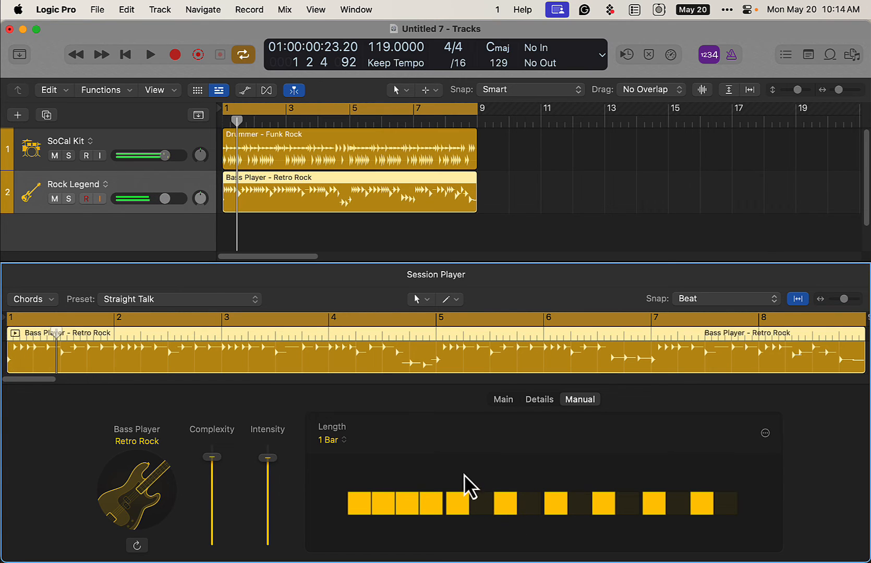
Make the bass player follow the chord rhythm and SoCal Kit track, switching from preset pattern 1 to 4 while auditioning it
click(504, 400)
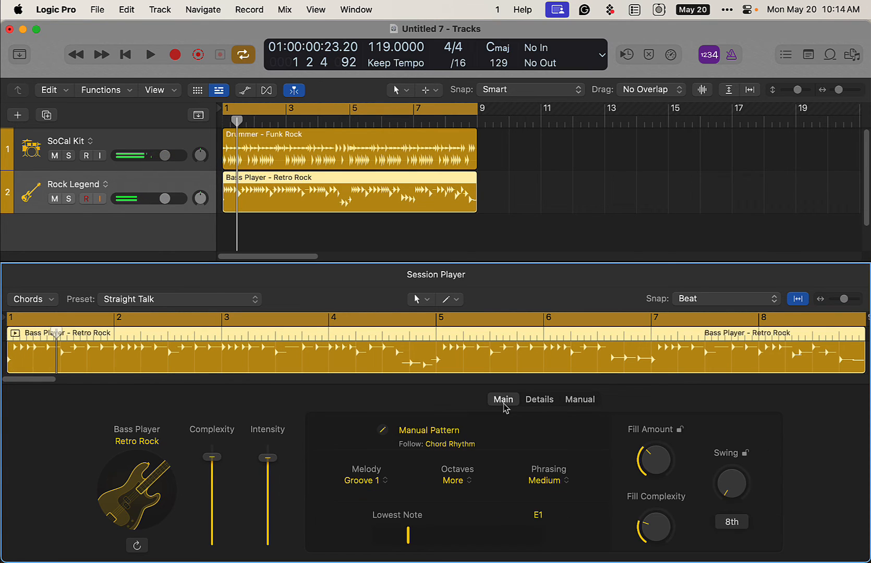
click(539, 402)
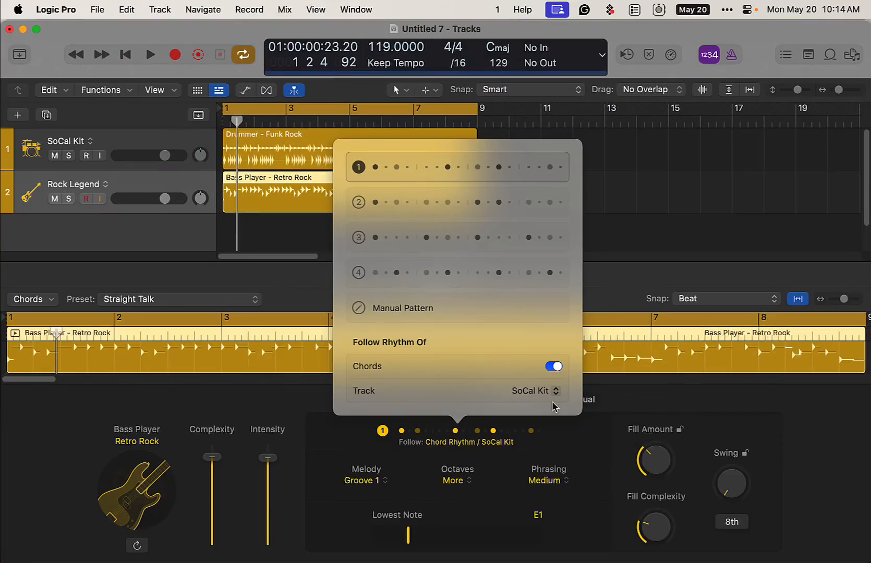
key(space)
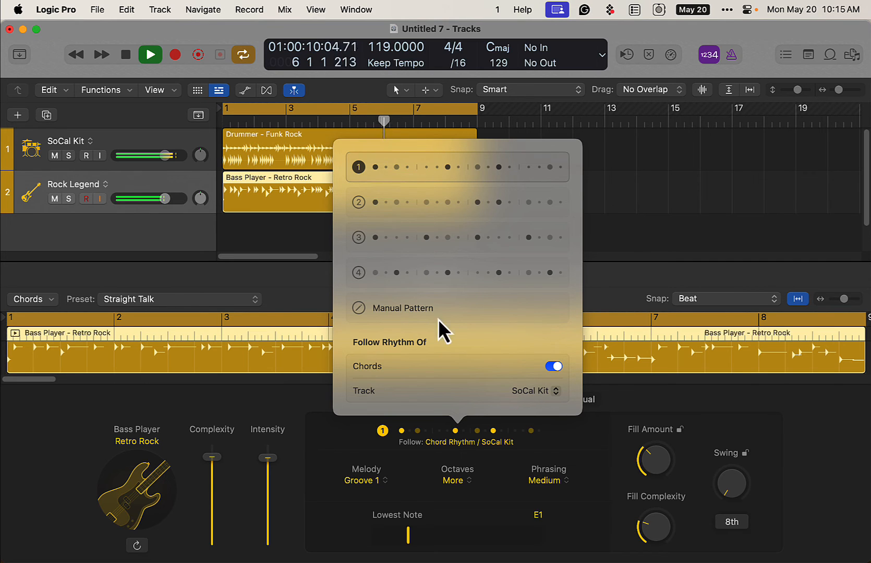
click(471, 273)
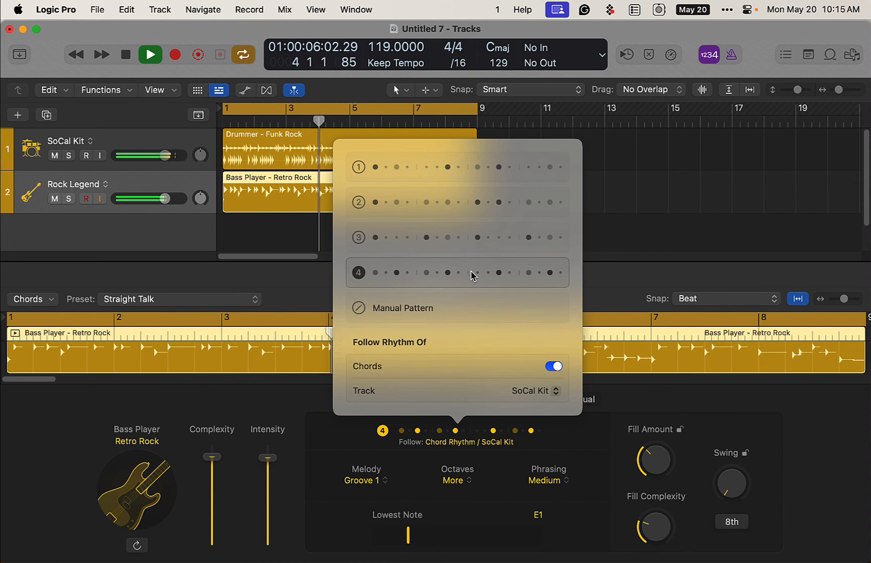
key(space)
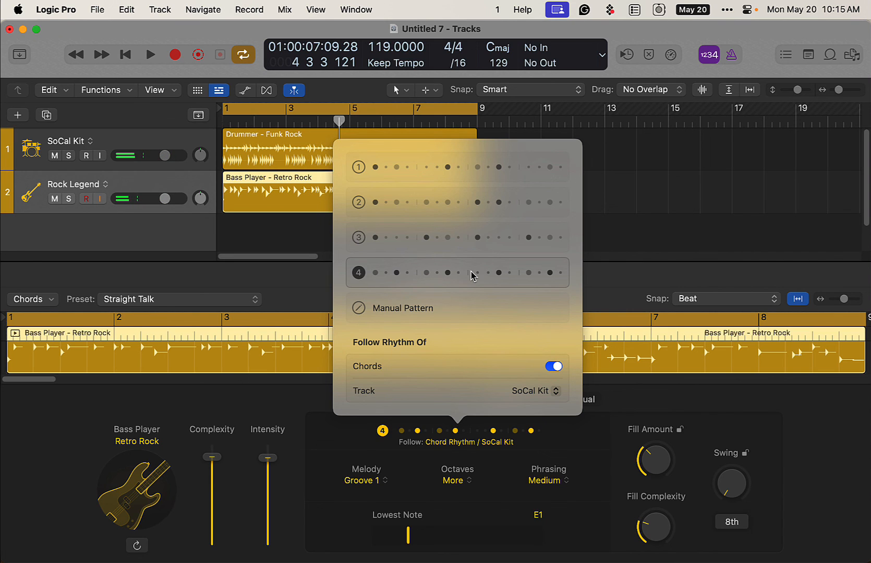
click(262, 233)
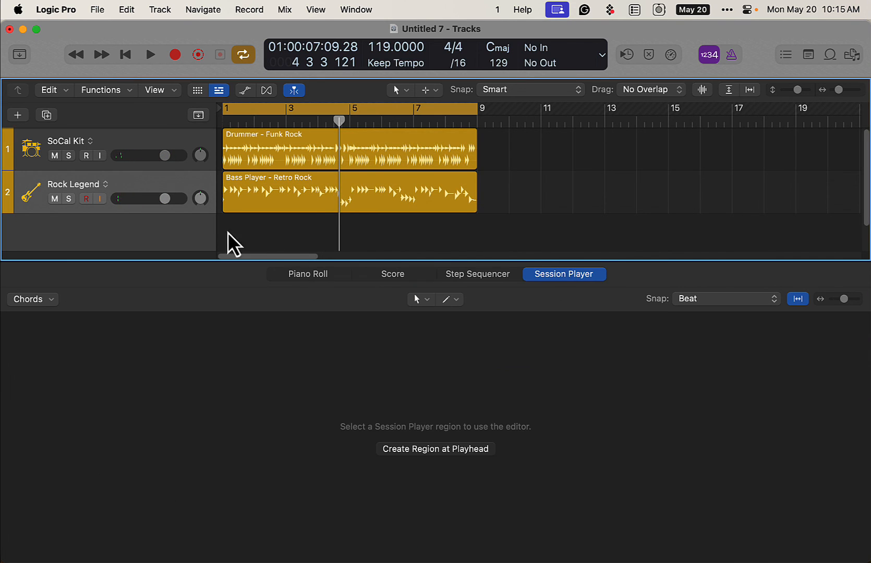